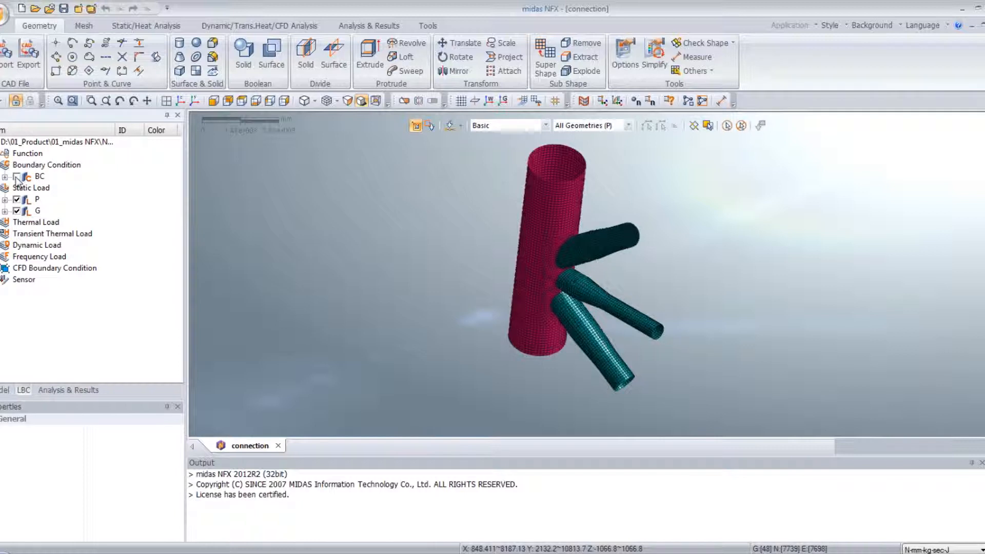
- Show the boundary condition set BC and the static load sets P and G on the model
left_click(16, 177)
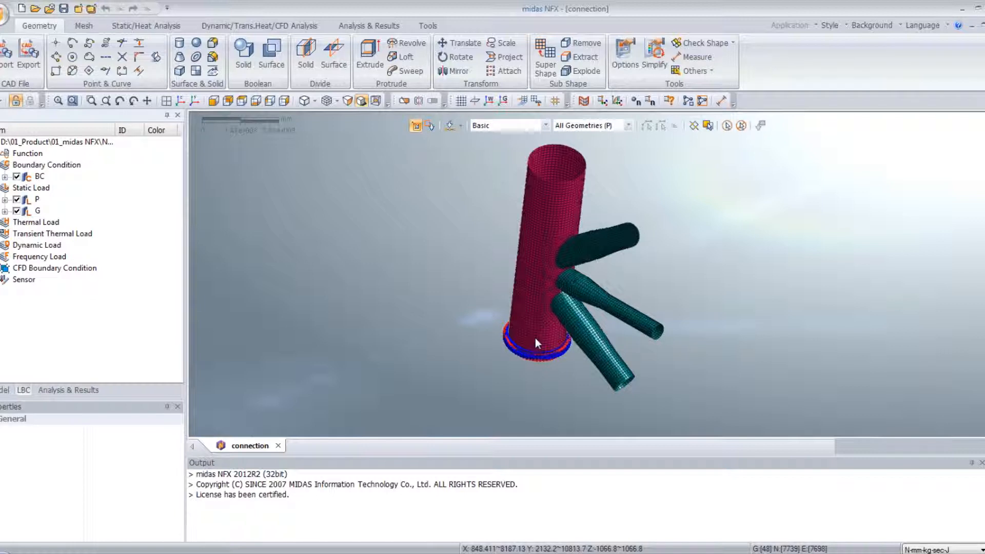
left_click(16, 199)
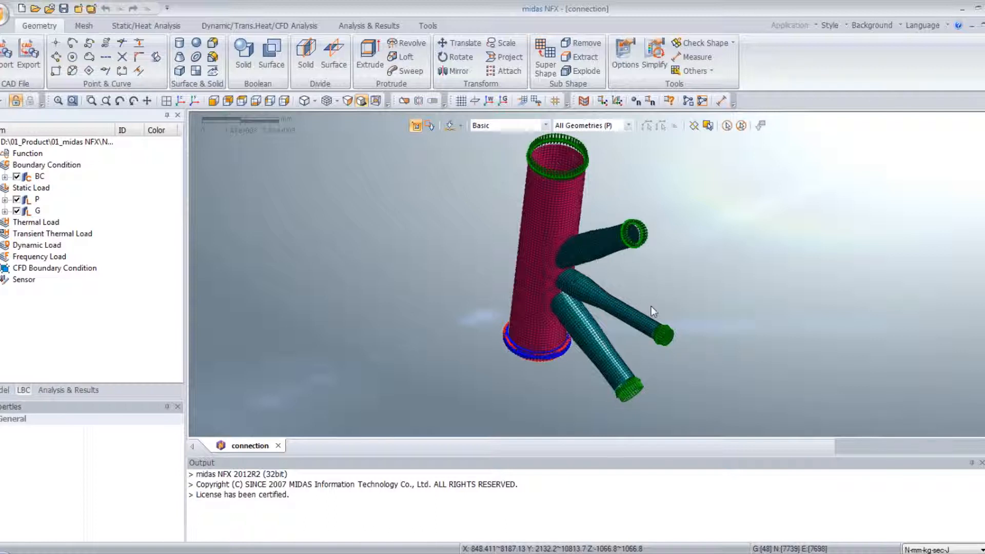
left_click(16, 212)
- Add a Linear Static analysis case to the project
left_click(64, 391)
left_click(42, 155)
right_click(42, 155)
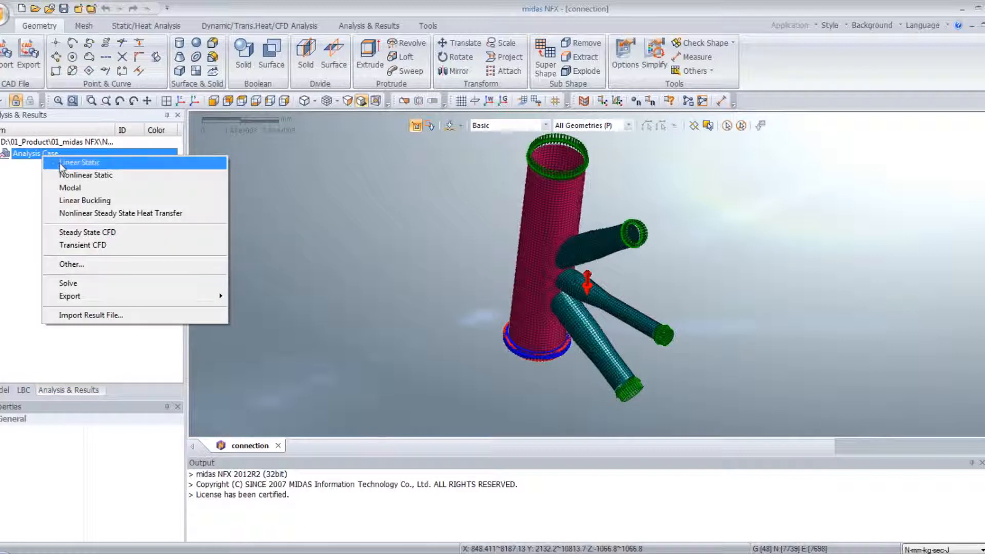
left_click(61, 164)
left_click(66, 166)
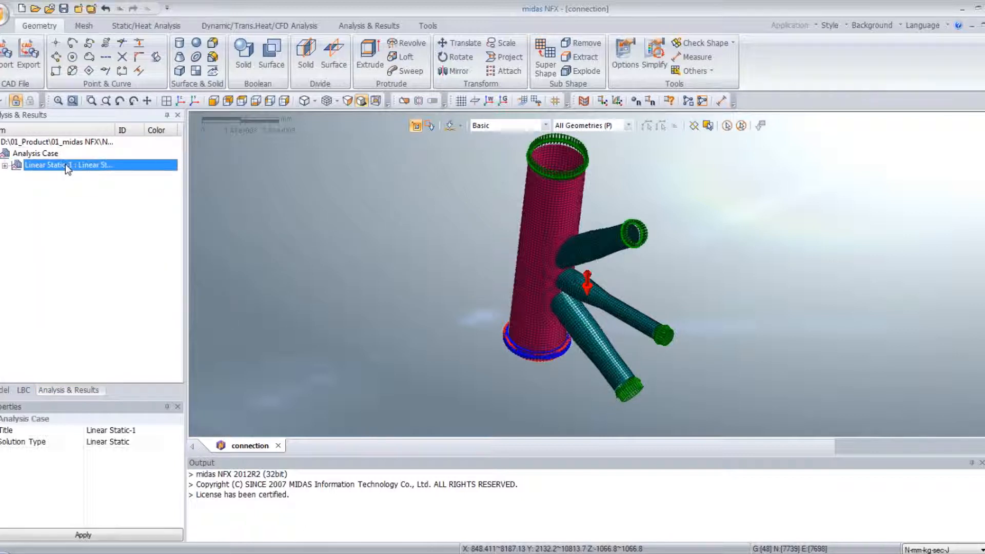
- Review the mesh, boundary condition and load sets of the linear static case, accept them and solve the case
right_click(65, 164)
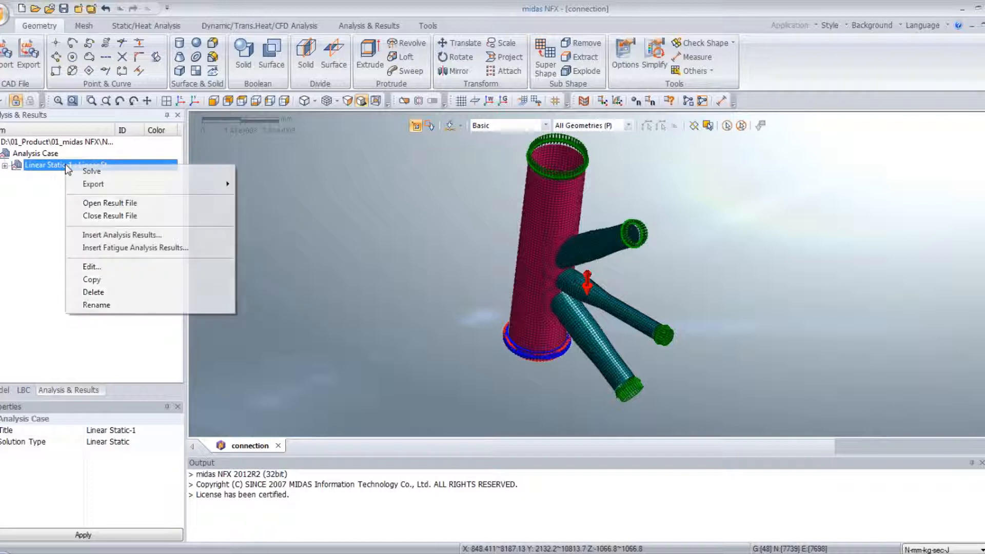
left_click(90, 267)
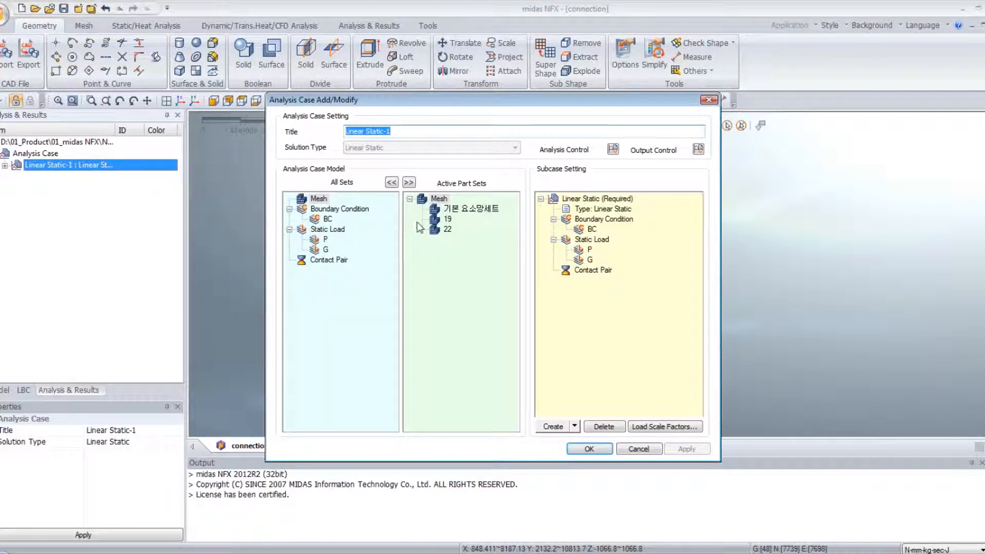
left_click(601, 449)
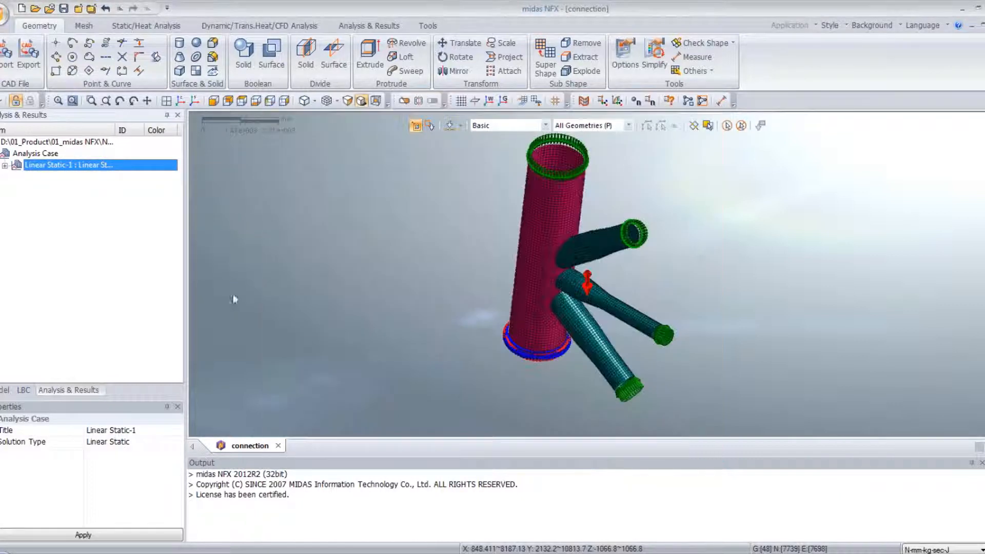
right_click(46, 167)
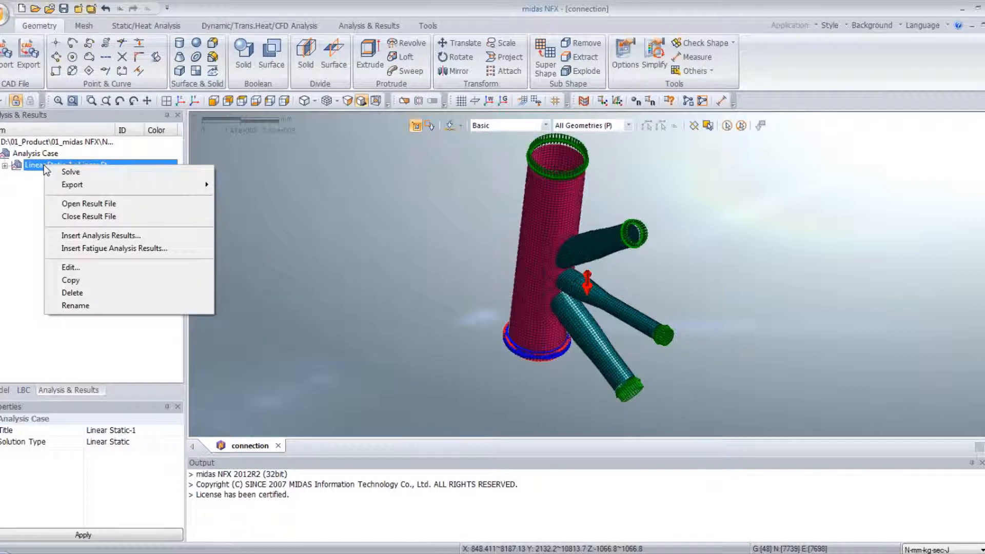
left_click(72, 173)
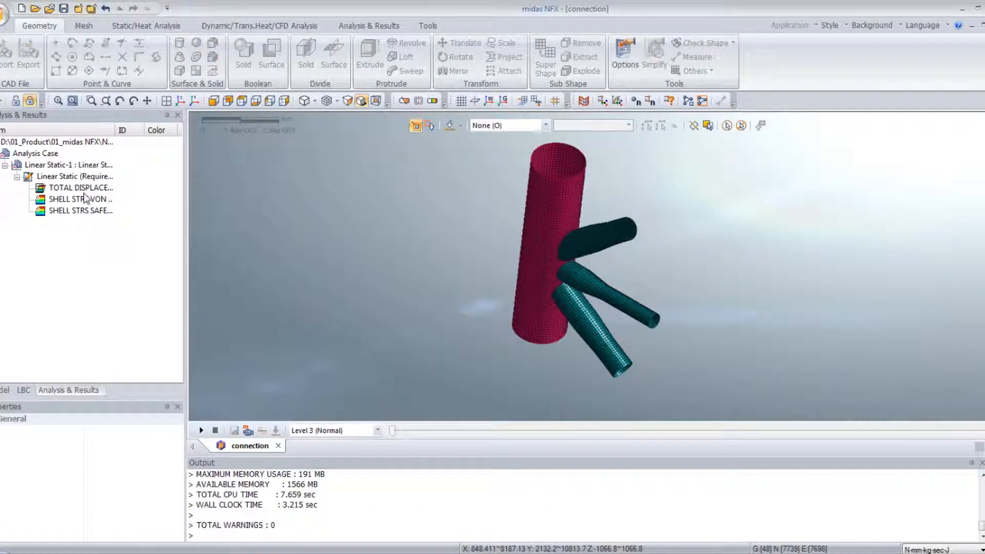
- Examine the total displacement, shell von Mises stress and shell safety factor contours of the solved case
double_click(81, 188)
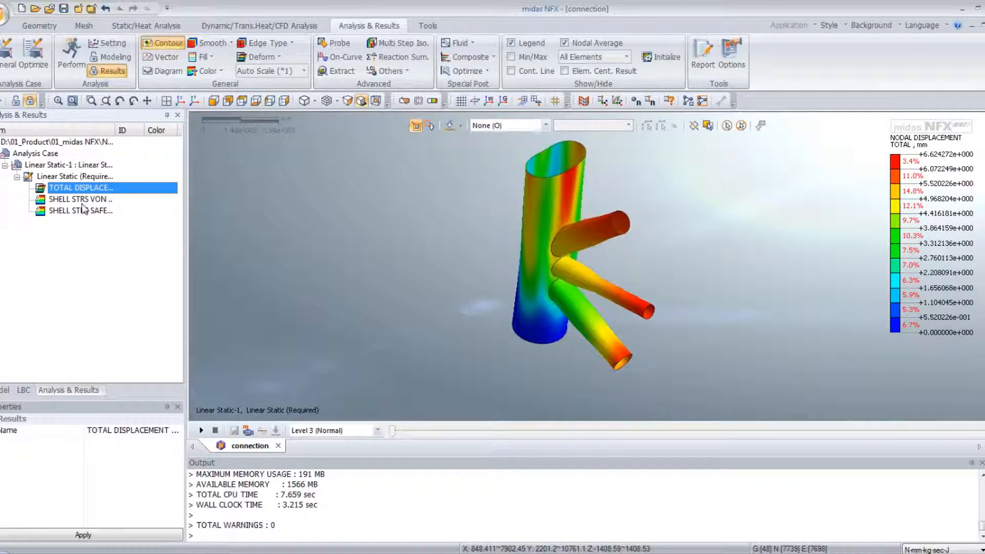
double_click(82, 200)
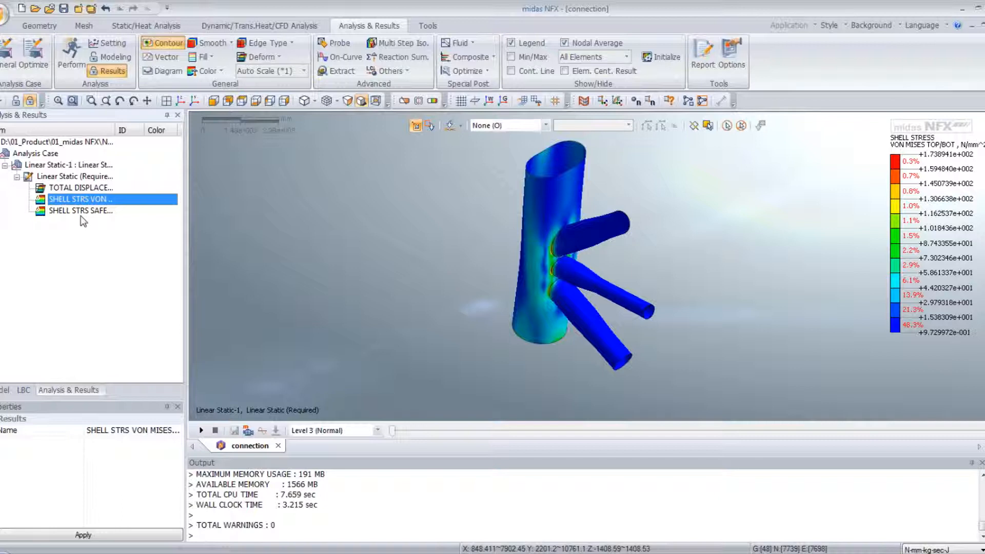
double_click(80, 210)
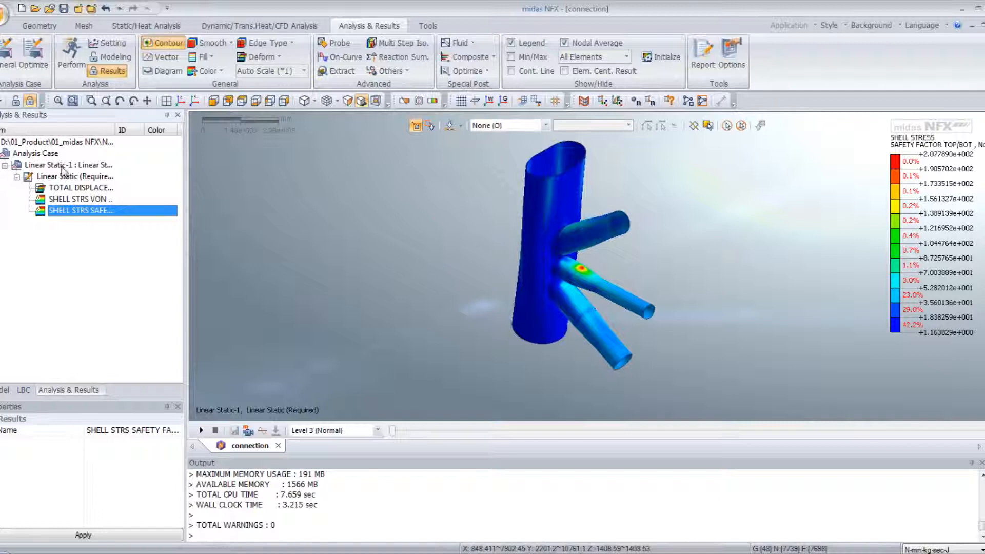
- Insert fatigue analysis results for the Linear Static-1 case and set the stress type to Signed Von Mises
left_click(63, 166)
right_click(66, 168)
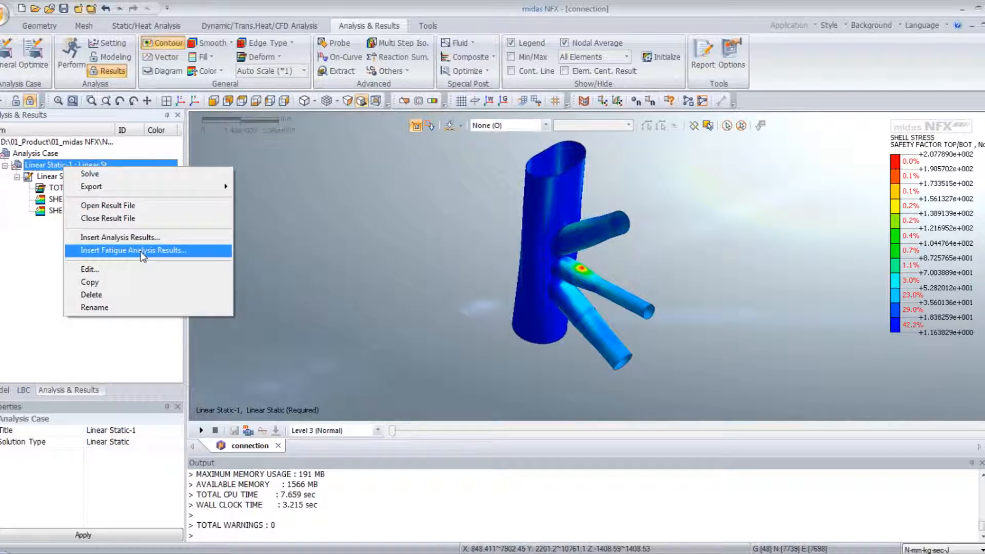
left_click(142, 255)
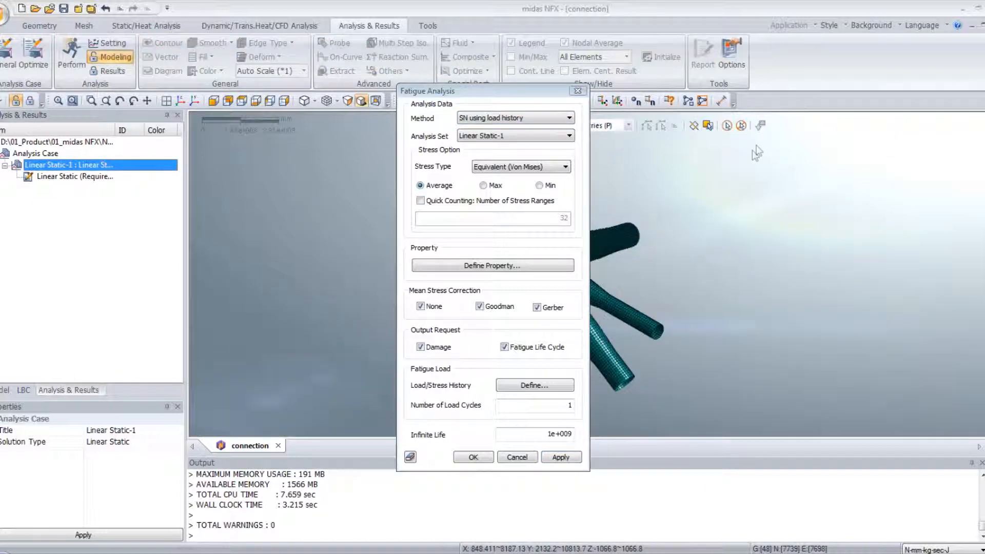
left_click(494, 137)
left_click(493, 136)
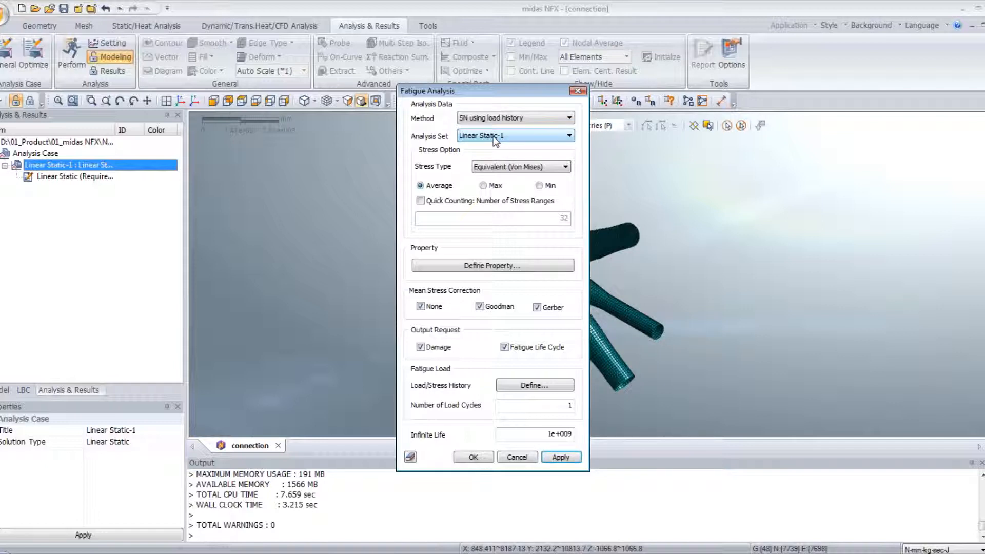
left_click(518, 167)
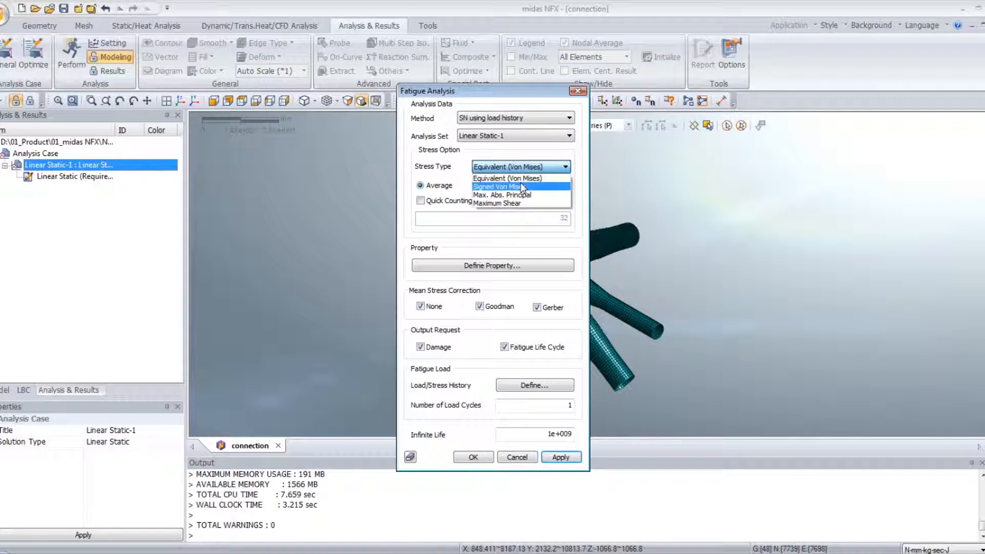
left_click(522, 187)
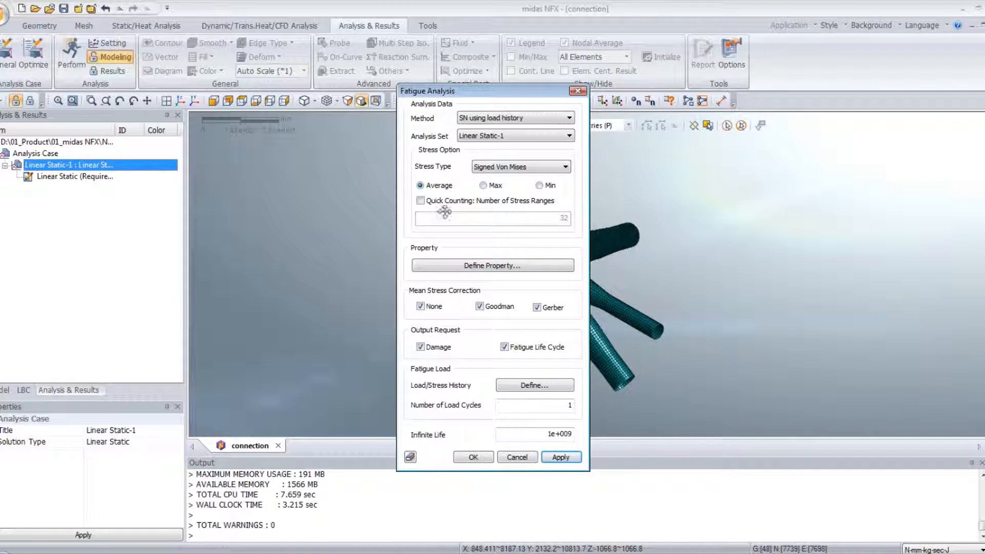
- Add a direct-input fatigue property for AISI 304 with an endurance limit of 50 N/mm² and 1000000 cycles at endurance
left_click(459, 268)
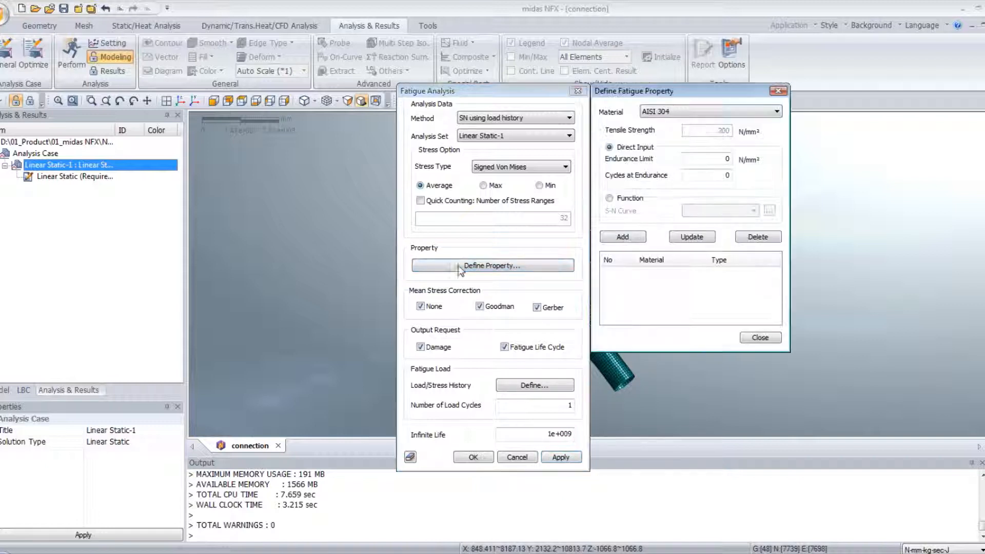
left_click(690, 113)
left_click(688, 119)
double_click(728, 159)
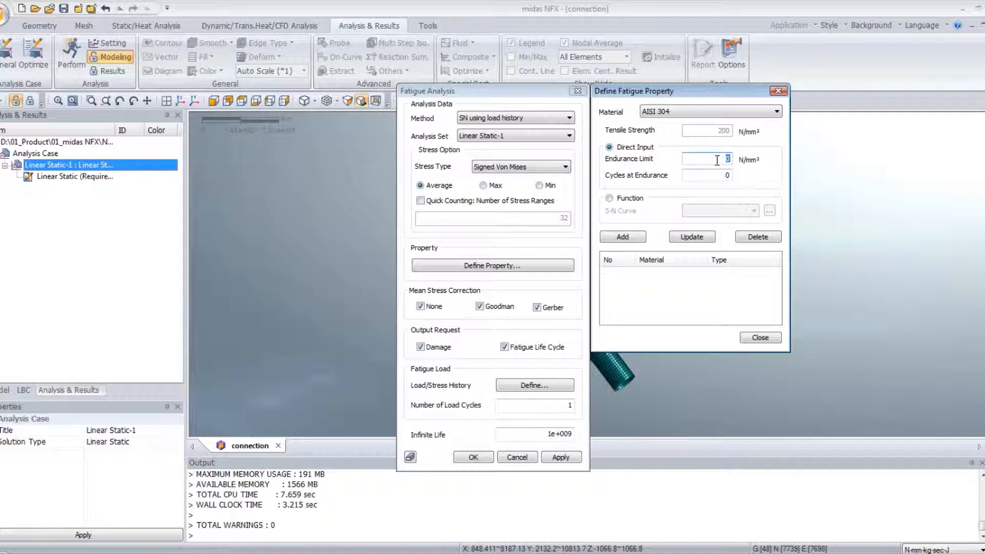
type("50")
key("Tab")
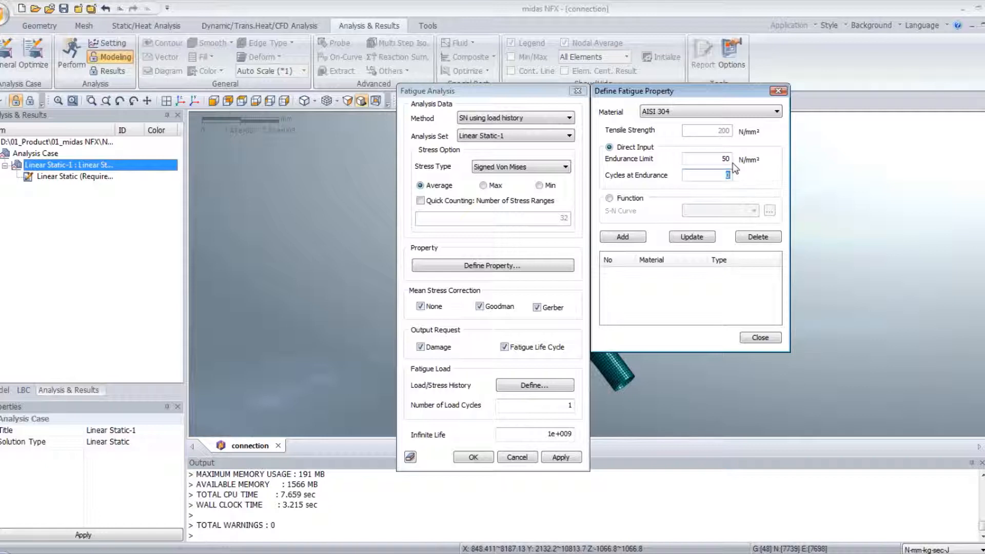
type("1000000")
left_click(631, 239)
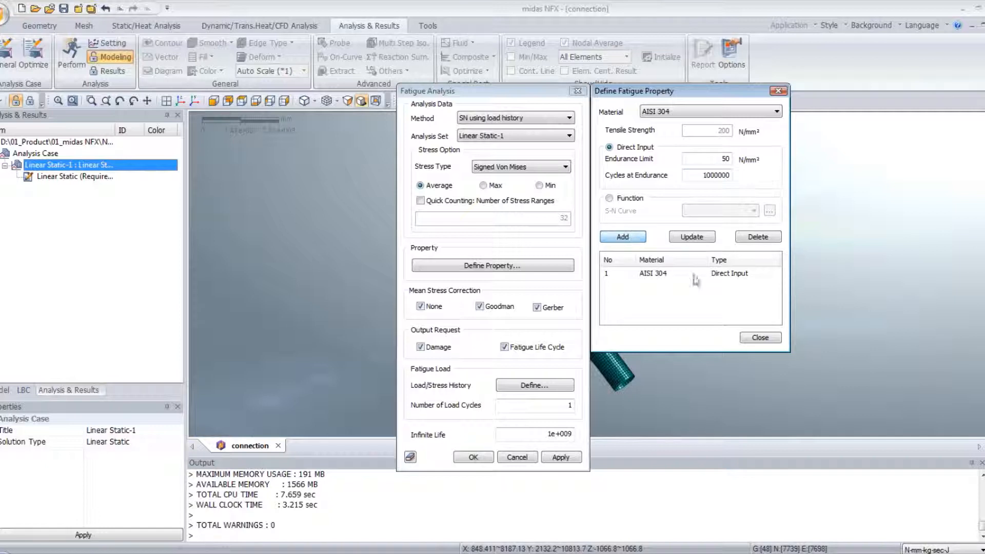
left_click(755, 338)
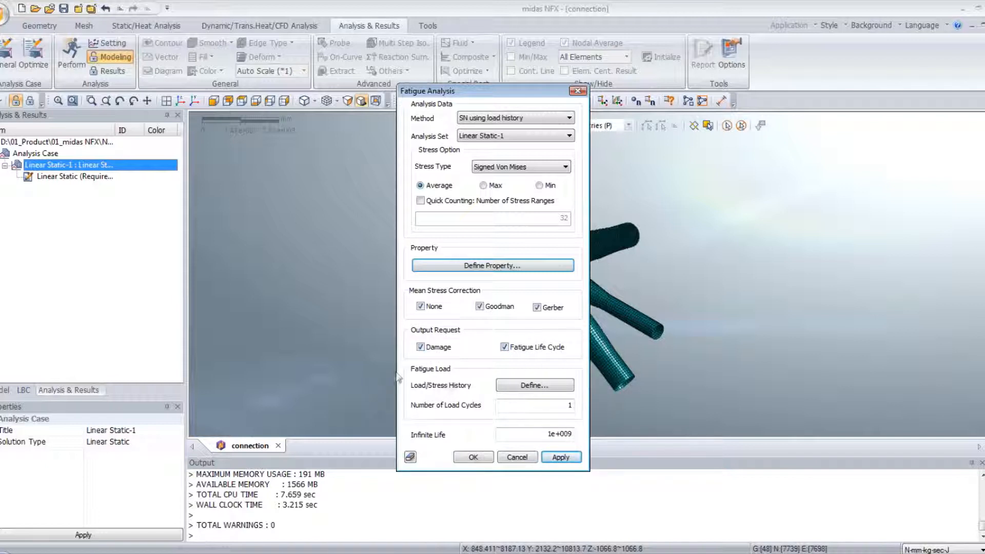
- Create a fatigue load function named Sinus for the load/stress history, with its first point at 0 s and value 1
left_click(526, 388)
left_click_drag(744, 96, 560, 156)
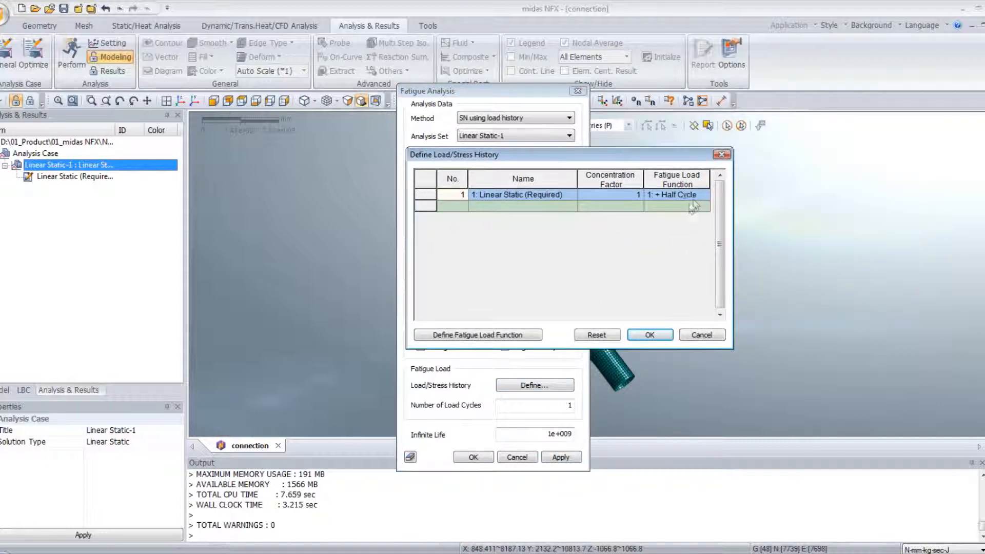
left_click(444, 337)
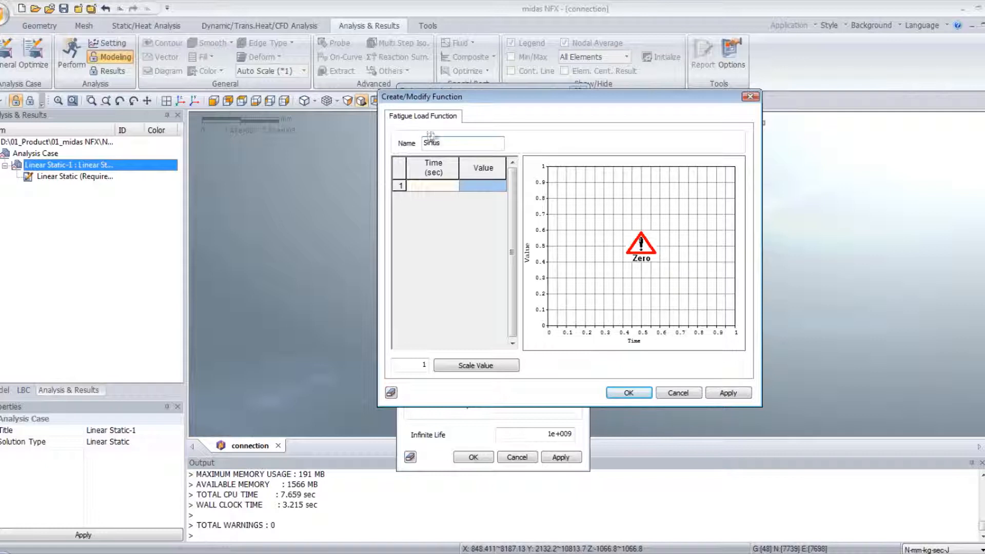
left_click(430, 186)
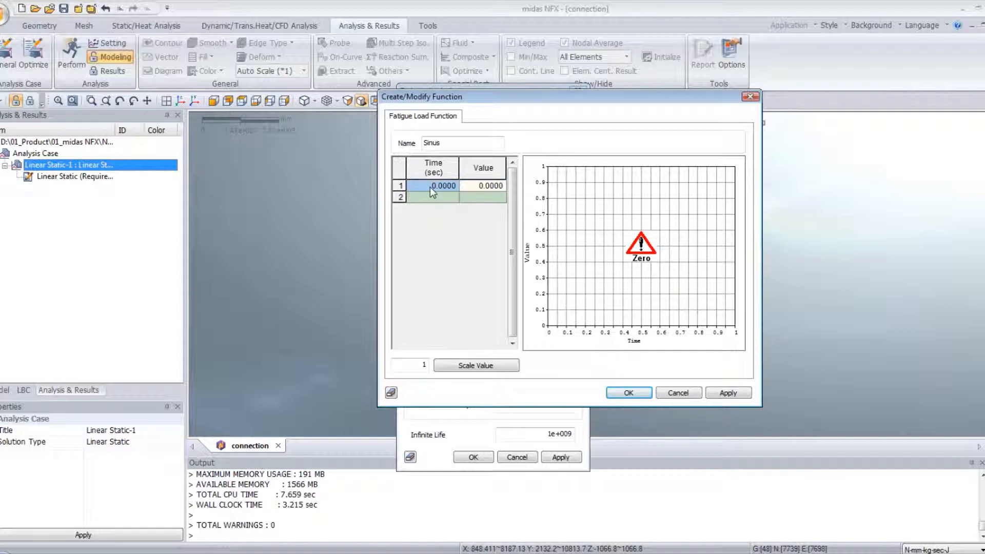
key("Tab")
type("1")
key("Return")
- Add points to the Sinus function at 0.25 s with value 2 and at 0.5 s with value 1
type("0")
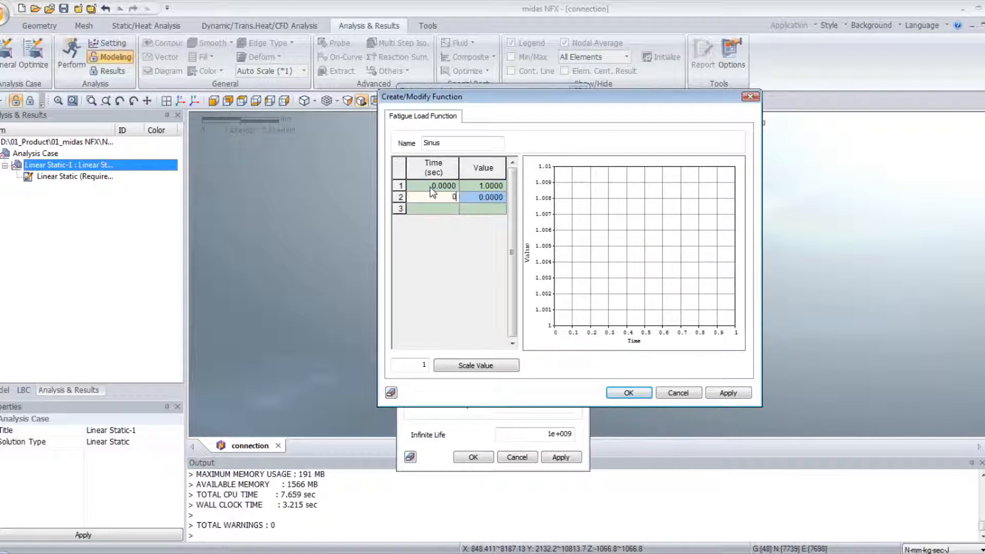
type(".25")
key("Return")
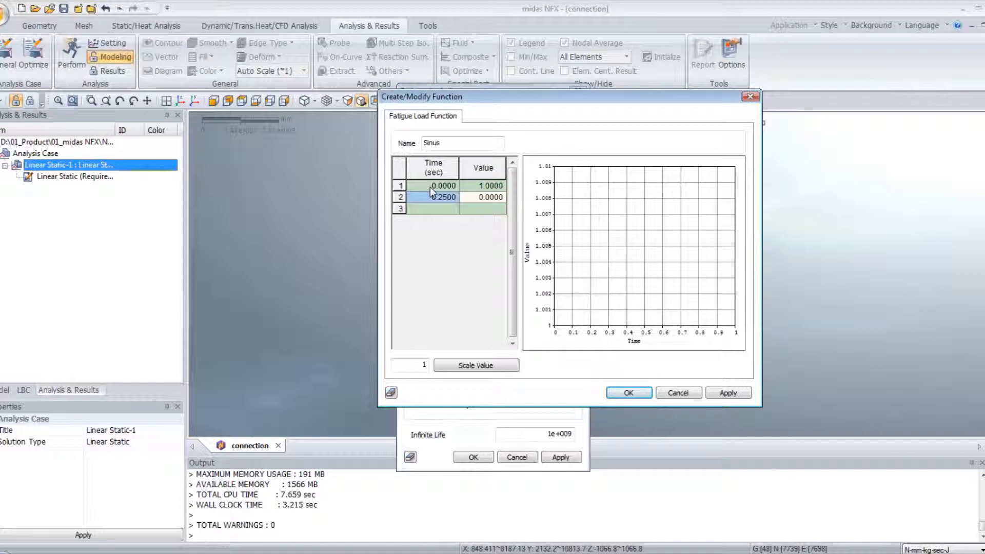
key("Tab")
type("2")
key("Return")
type("0")
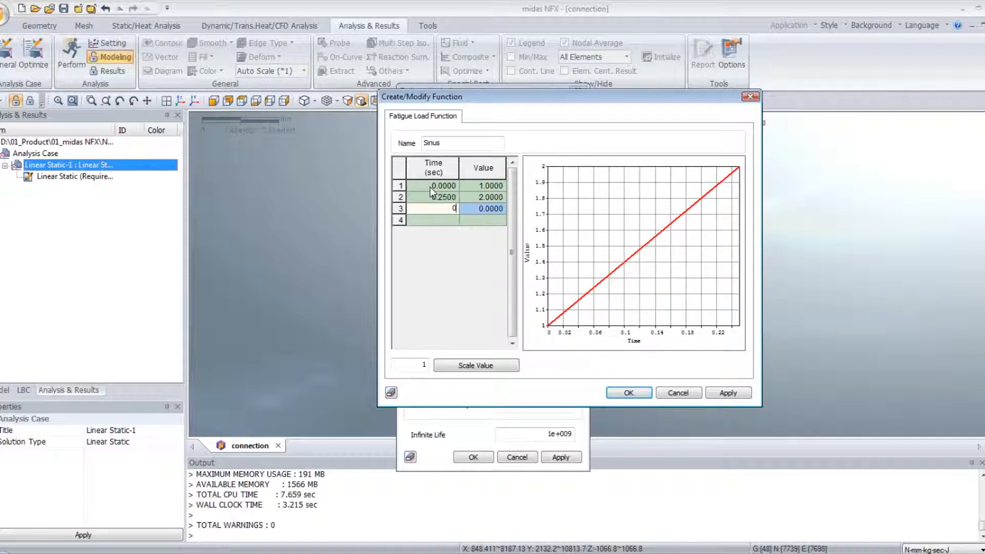
type(".5")
key("Return")
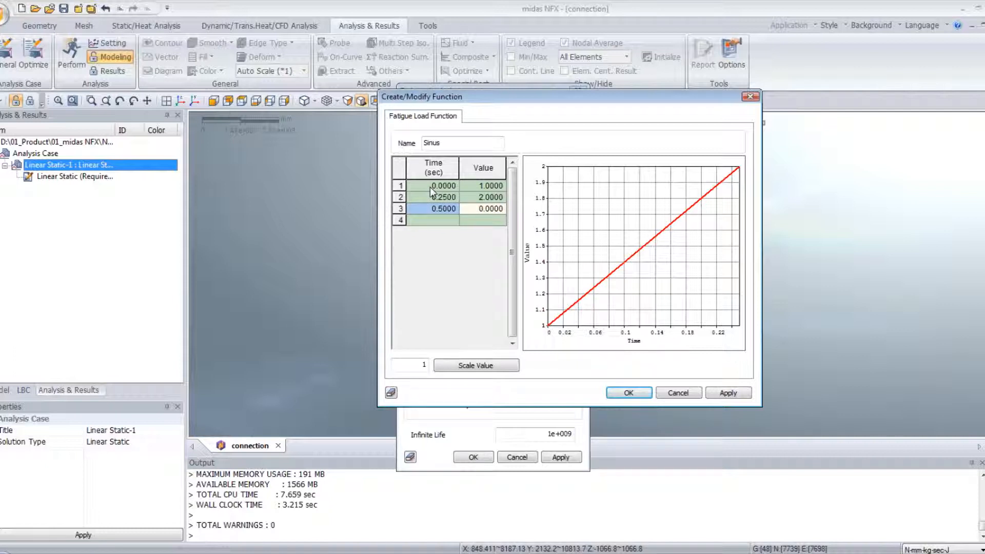
key("Tab")
type("1")
key("Return")
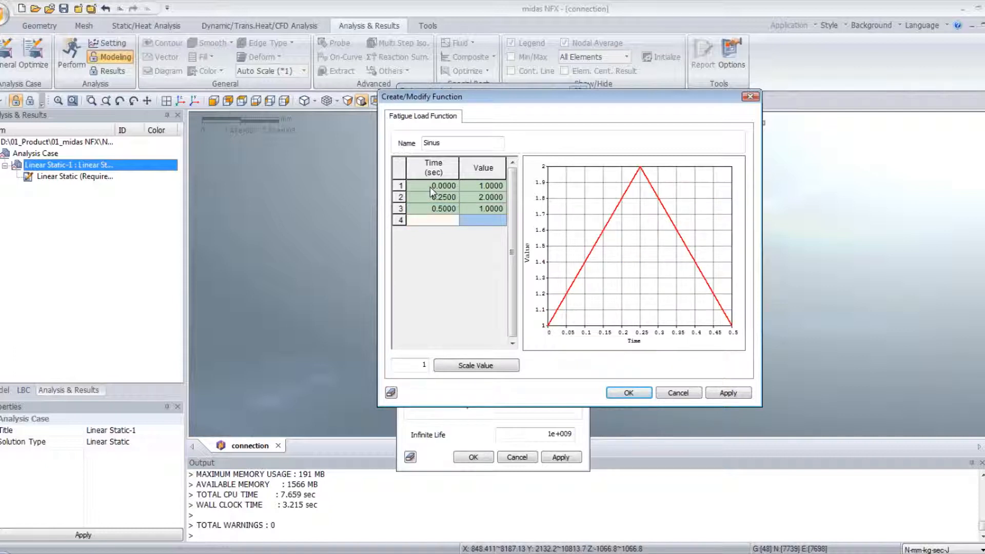
- Complete the Sinus cycle with points at 0.75 s with value 0 and at 1 s with value 1
type("0")
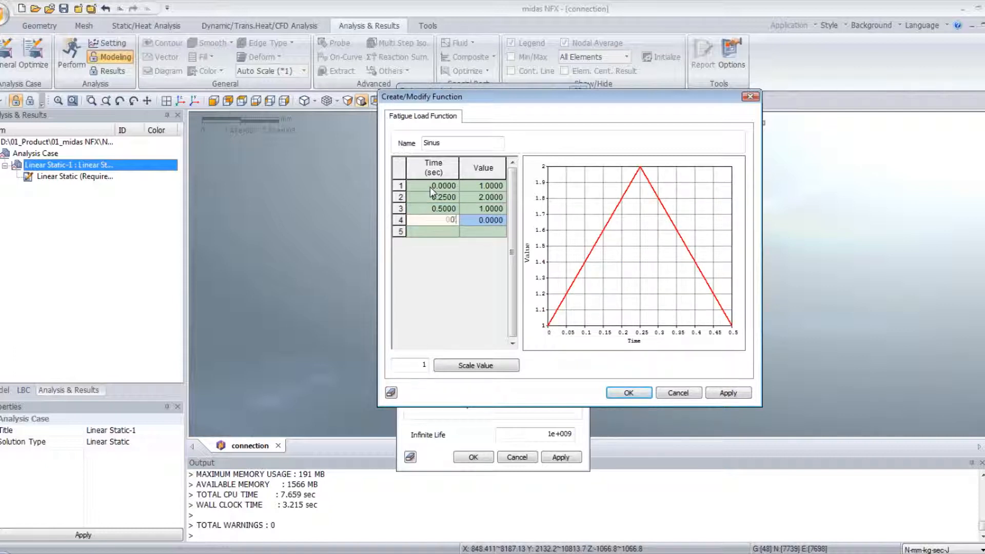
type(".75")
key("Return")
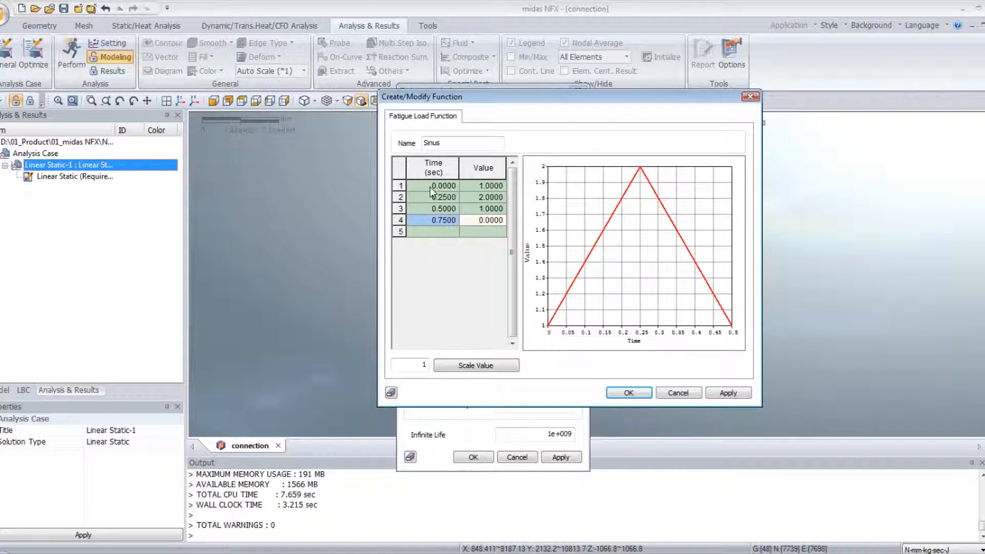
key("Tab")
key("Return")
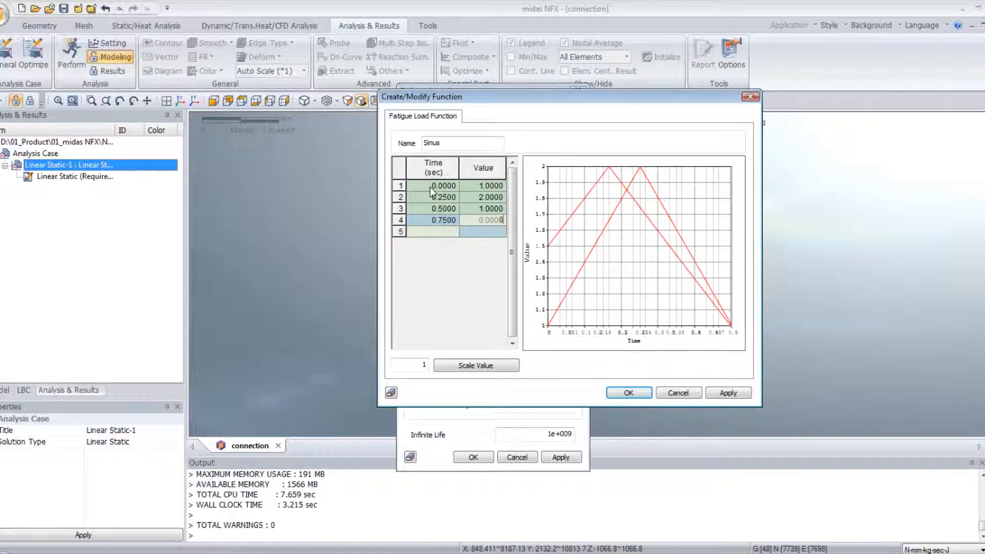
type("1")
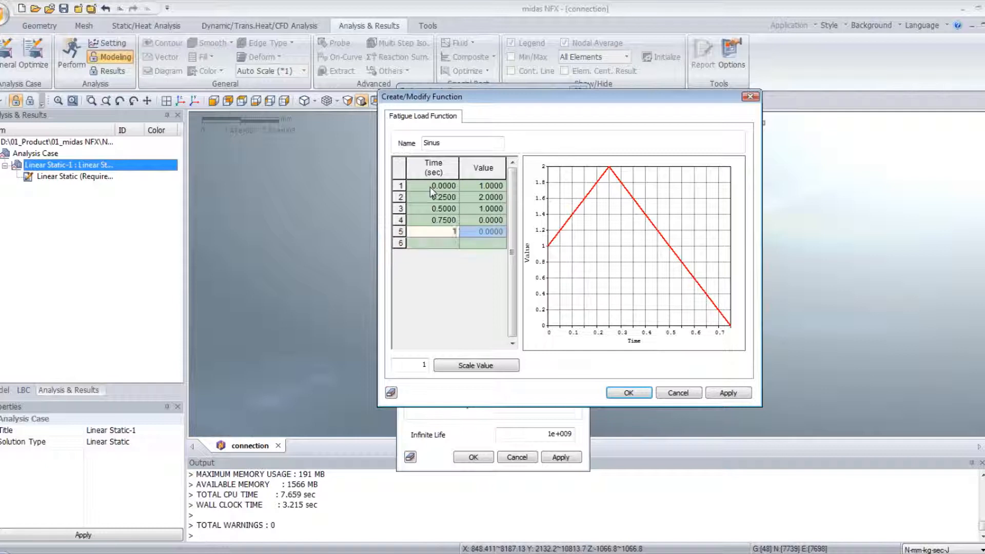
key("Return")
type("1")
key("Return")
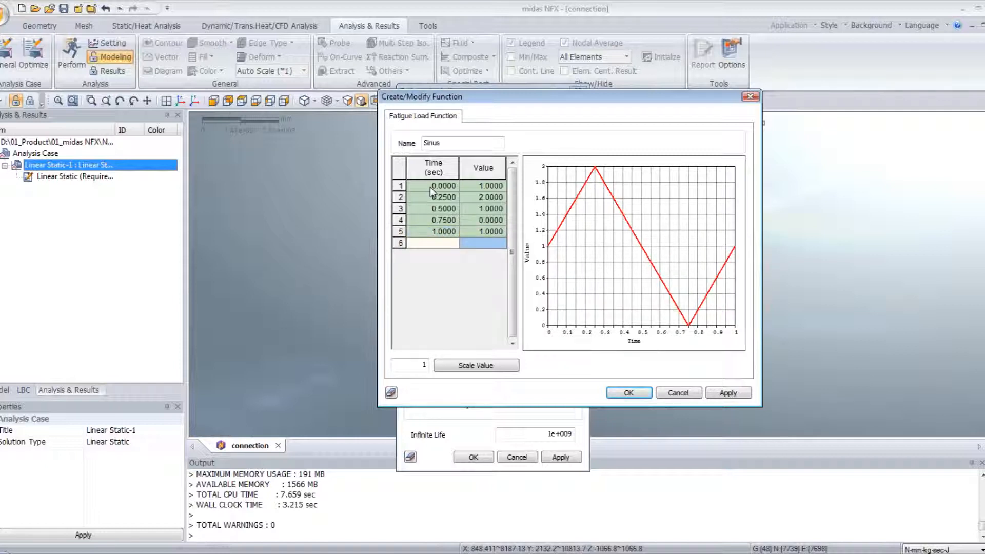
- Save the Sinus function and assign it as the fatigue load function of the Linear Static (Required) load history
left_click(628, 394)
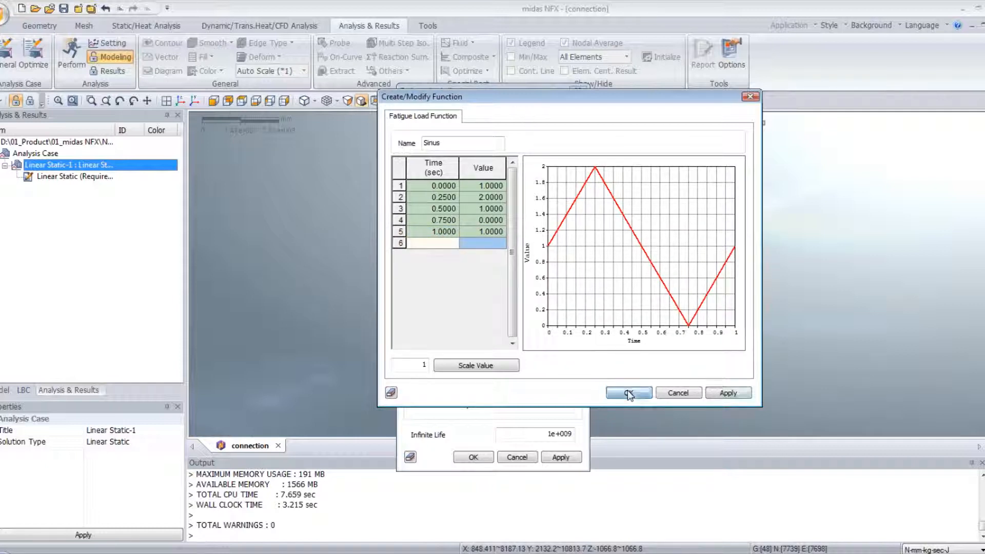
left_click(689, 199)
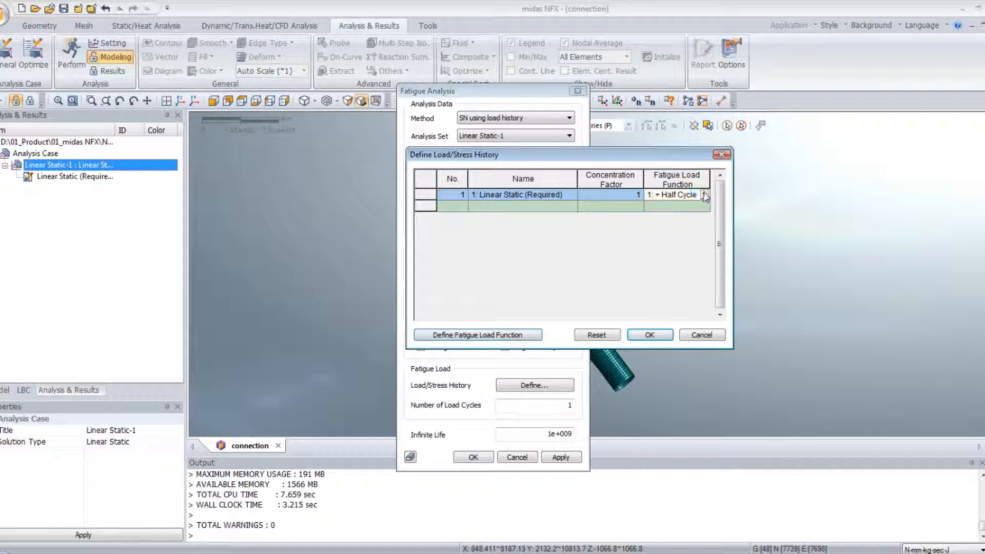
left_click(704, 194)
left_click(664, 234)
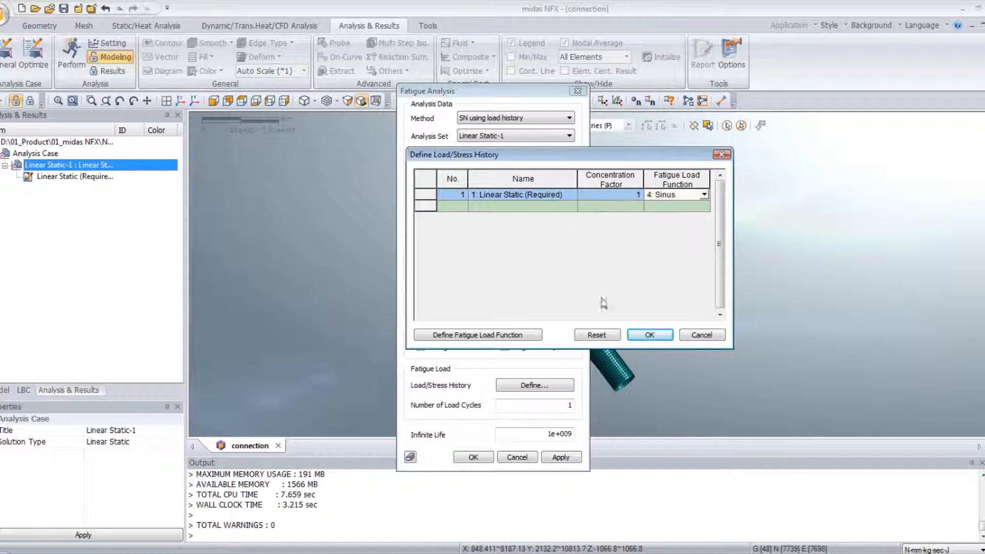
left_click(650, 335)
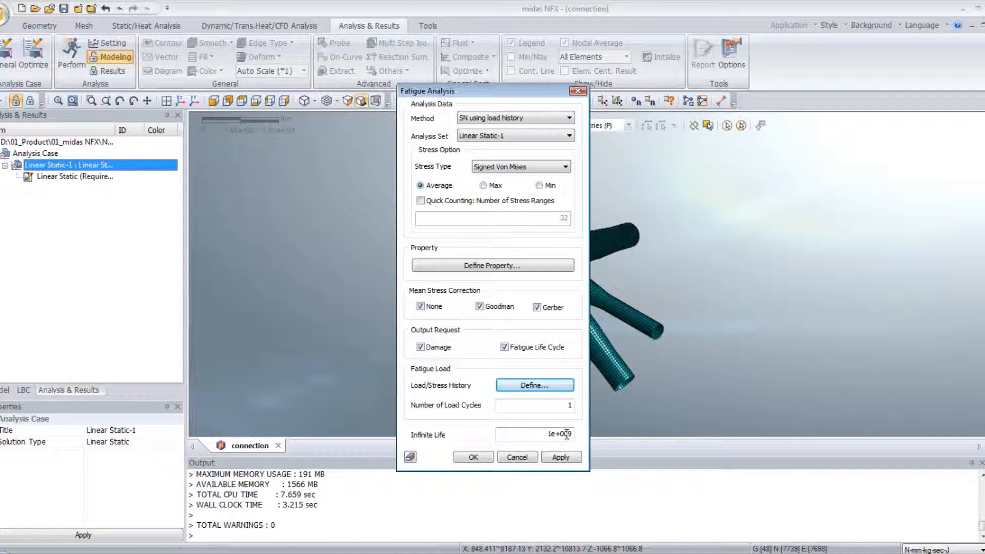
- Accept the SN fatigue analysis settings and run the resulting fatigue case of Linear Static-1
left_click(473, 458)
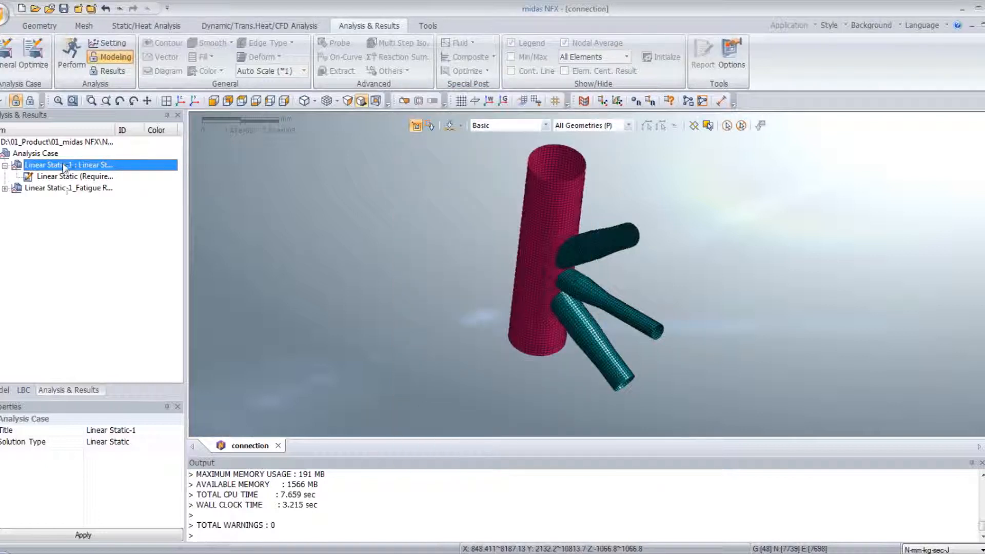
right_click(62, 189)
left_click(86, 196)
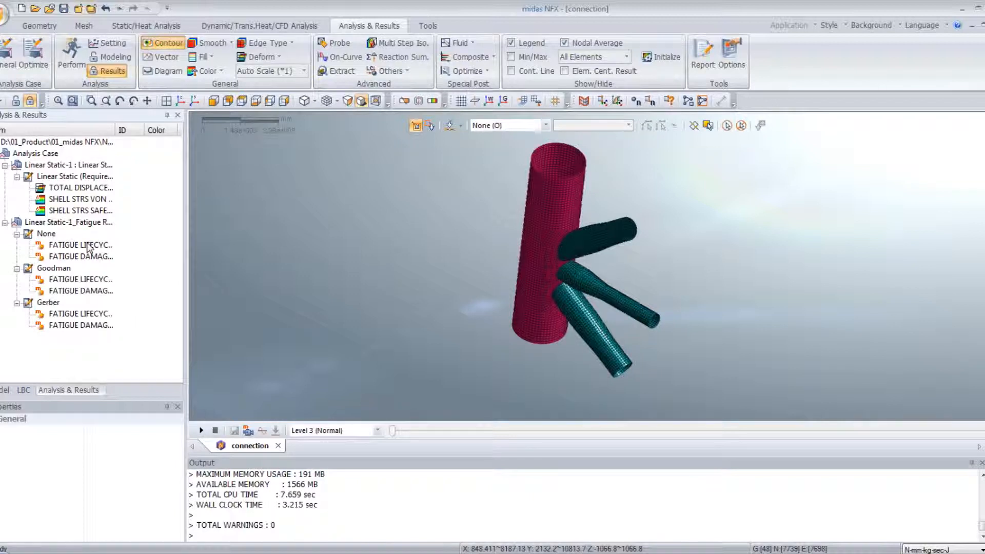
- Examine the fatigue life cycle contours around the tube joints, first without mean stress correction and then with Goodman correction
double_click(90, 247)
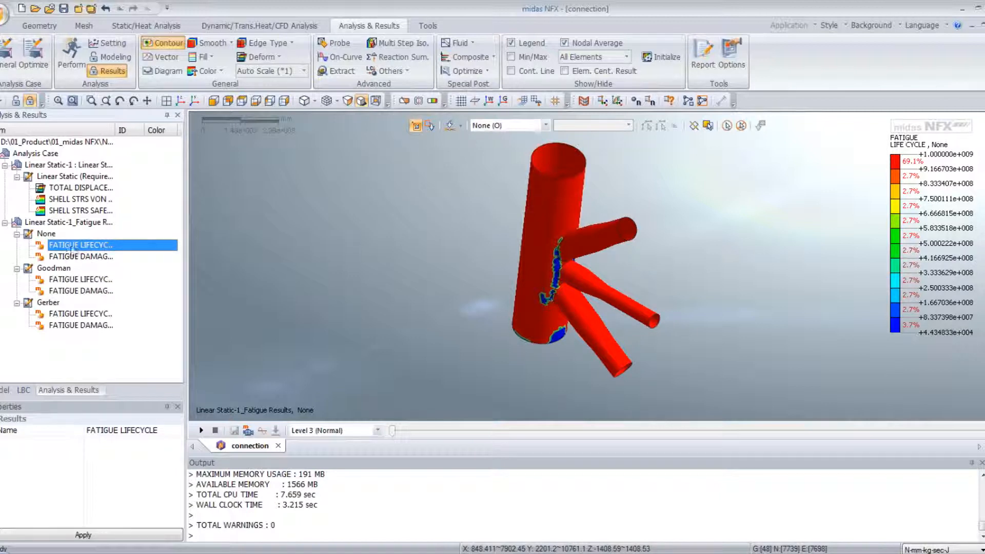
middle_click_drag(552, 272, 570, 264)
scroll(527, 263, "up", 5)
left_click(99, 280)
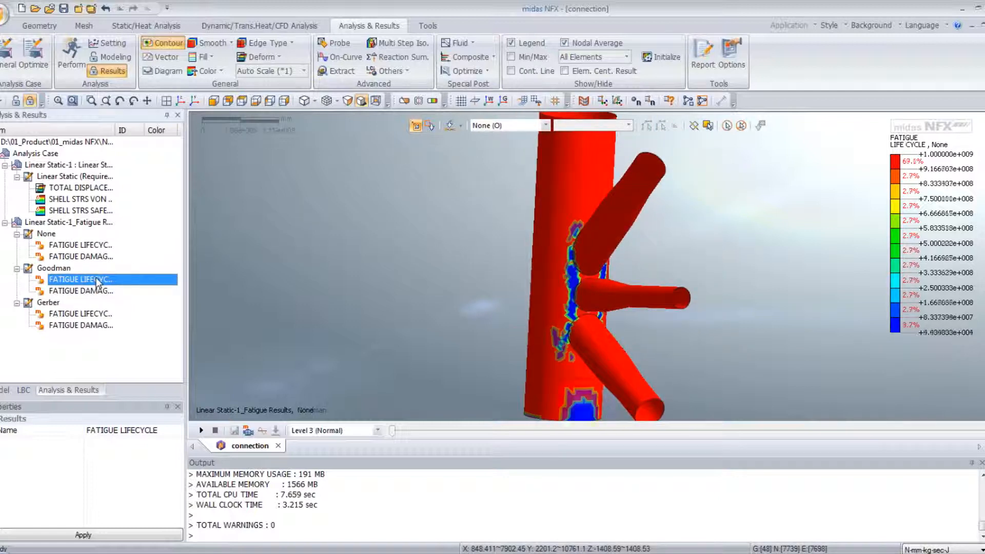
middle_click_drag(513, 256, 607, 242)
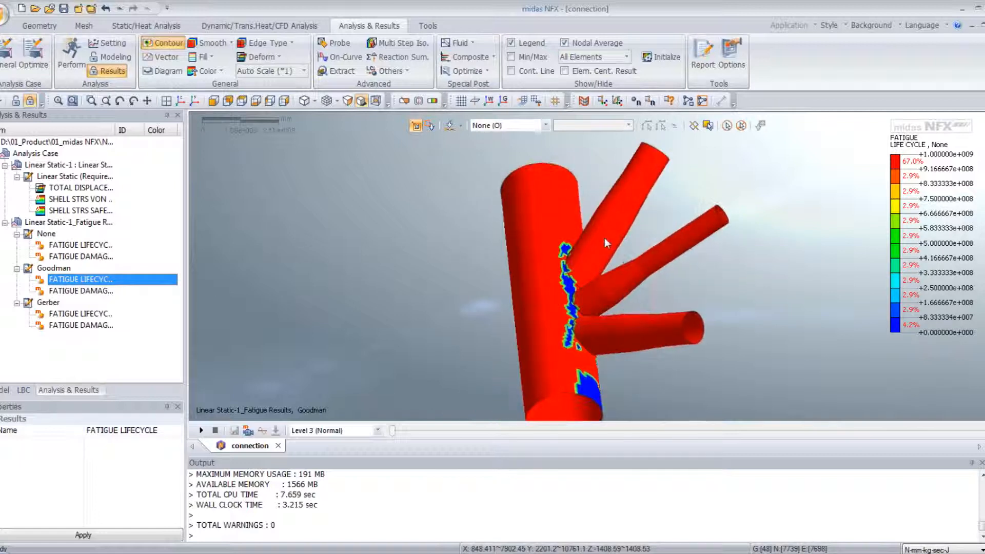
- Examine the Gerber-corrected fatigue life cycle contour around the tube joints
left_click(65, 317)
middle_click_drag(607, 301, 595, 348)
scroll(593, 343, "up", 1)
scroll(592, 343, "down", 2)
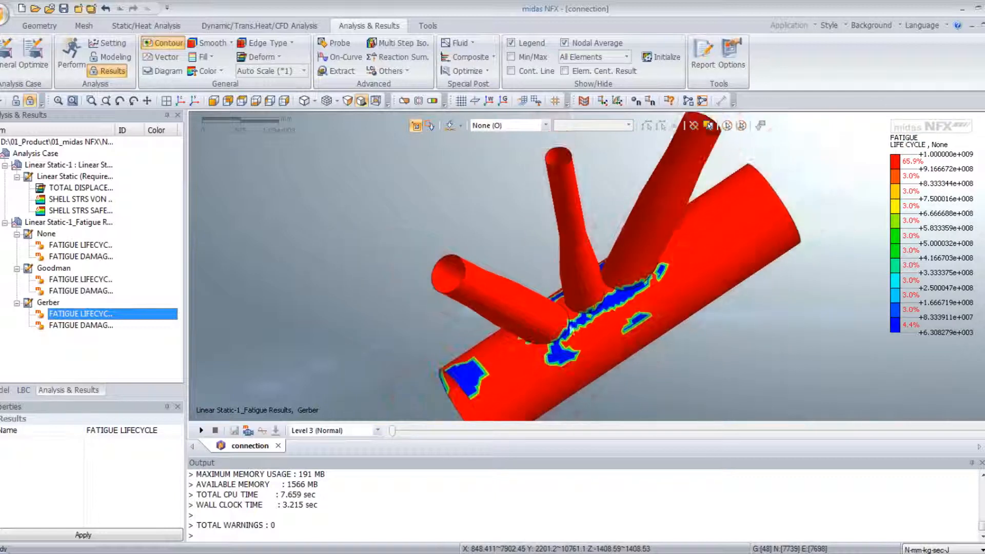
- Inspect the fatigue damage contour without mean stress correction at the brace-to-chord joints
left_click(78, 258)
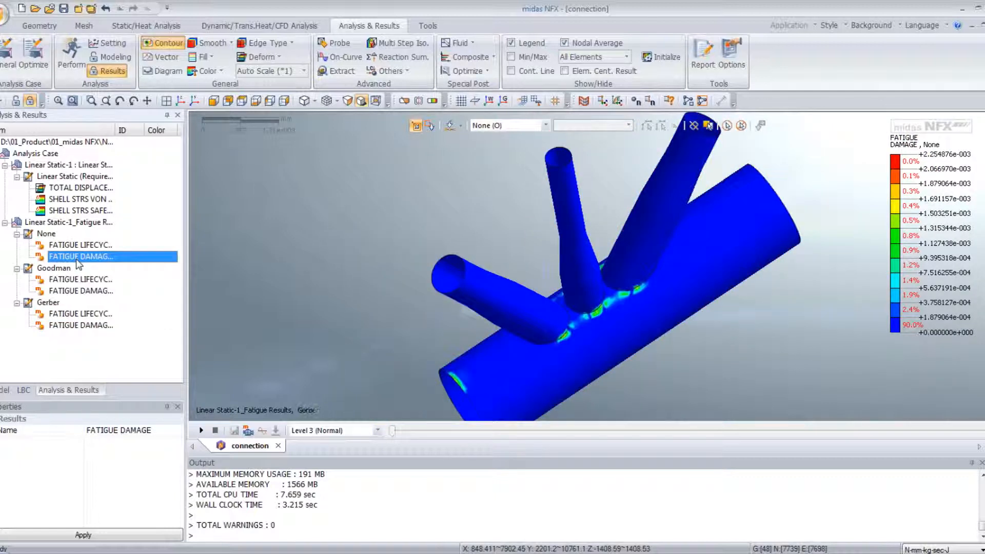
middle_click_drag(570, 314, 596, 309)
scroll(597, 308, "up", 3)
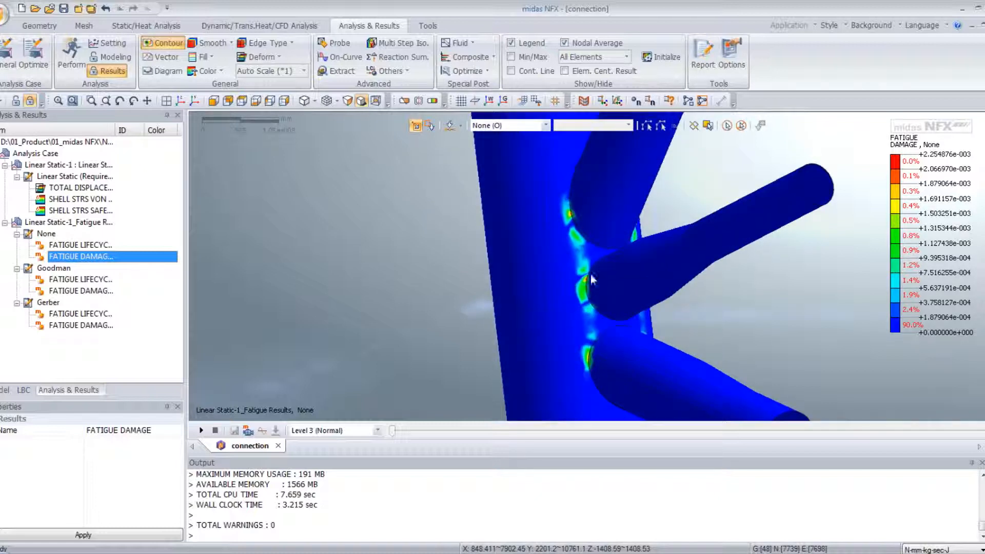
scroll(580, 370, "down", 4)
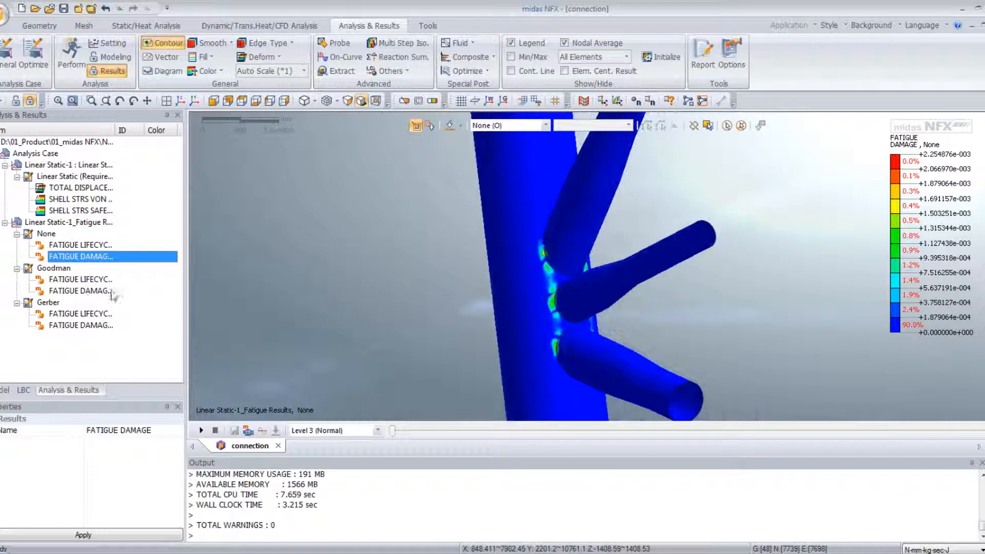
- Inspect the Goodman-corrected fatigue damage contour at the brace-to-chord joints
left_click(82, 291)
middle_click_drag(531, 327, 546, 293)
scroll(546, 294, "up", 4)
scroll(546, 293, "down", 4)
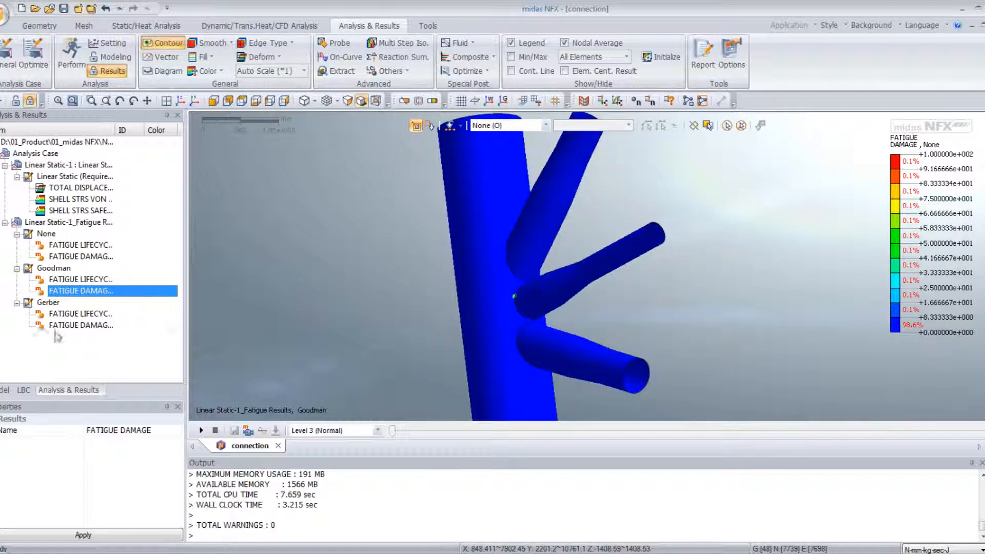
- Inspect the Gerber-corrected fatigue damage contour on the whole tubular connection
left_click(62, 327)
middle_click_drag(520, 293, 426, 294)
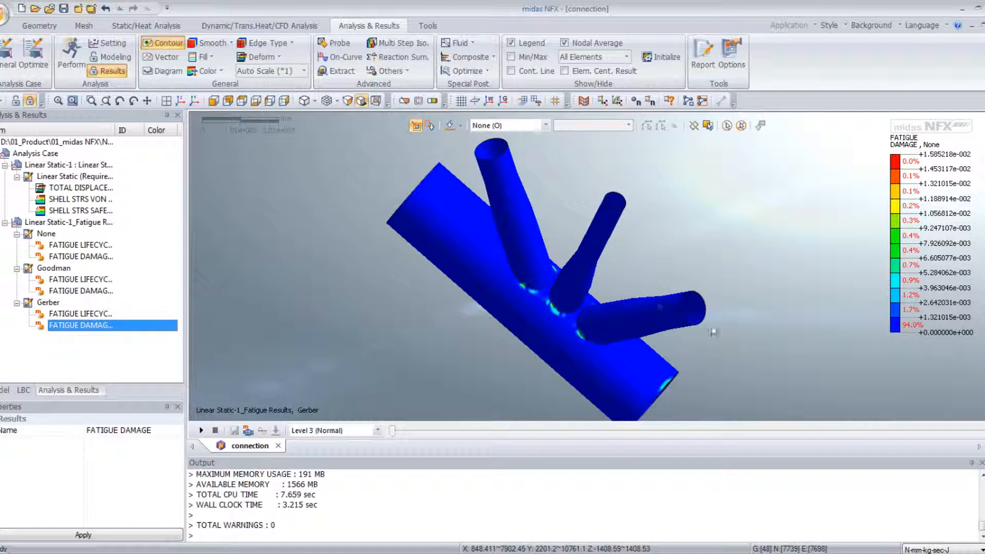
left_click(181, 101)
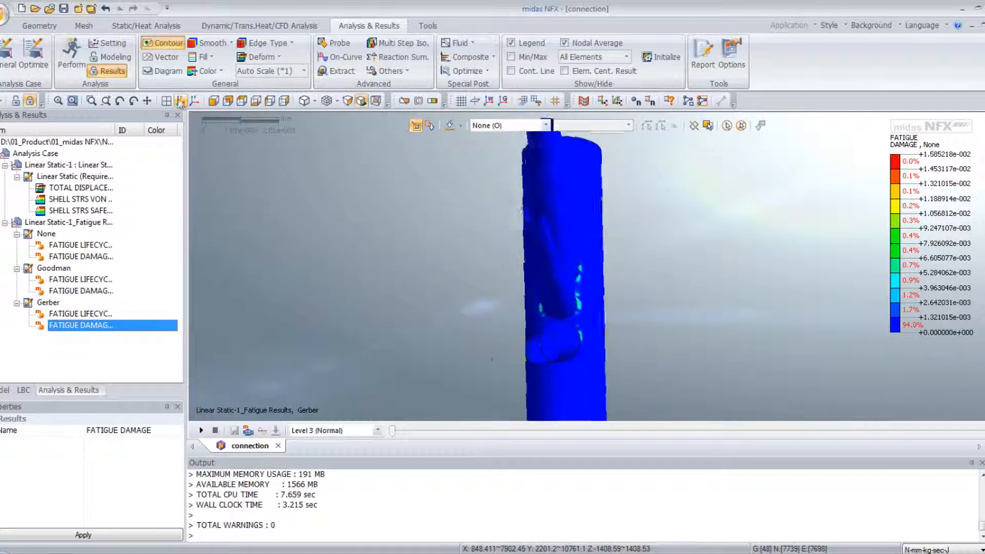